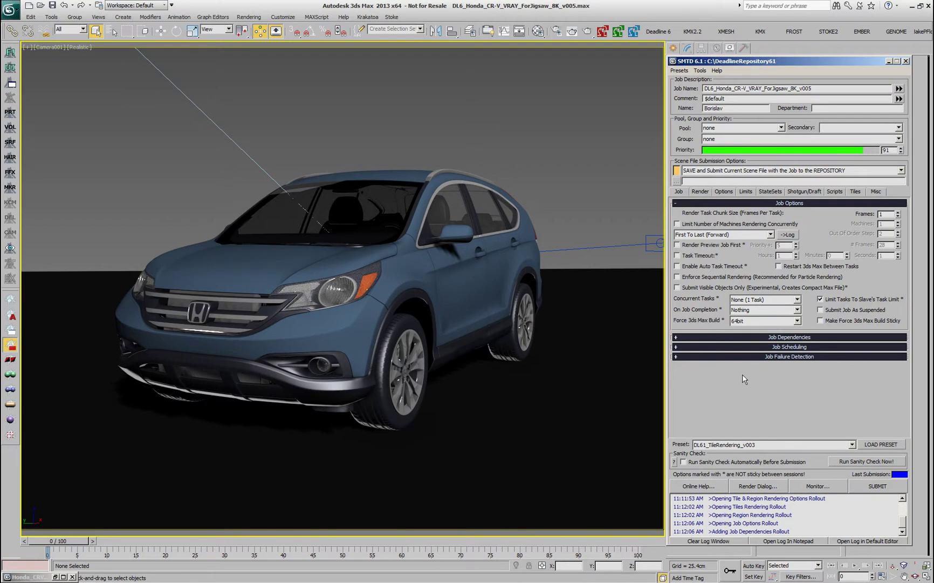
Show the Tiles & Region Rendering Options rollout in the Deadline submitter
{"action": "left_click", "coordinate": [857, 193]}
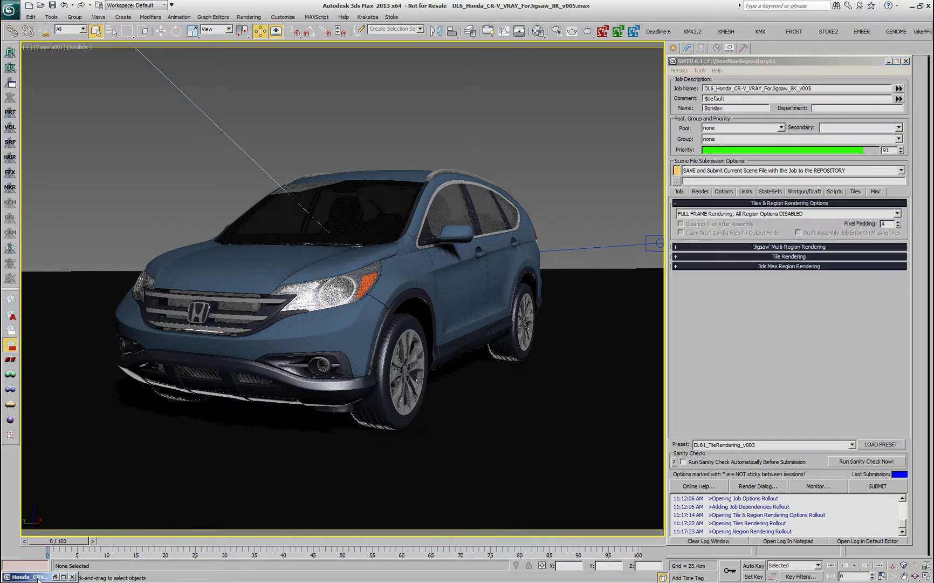
{"action": "scroll", "coordinate": [336, 385], "scroll_direction": "up", "scroll_amount": 2}
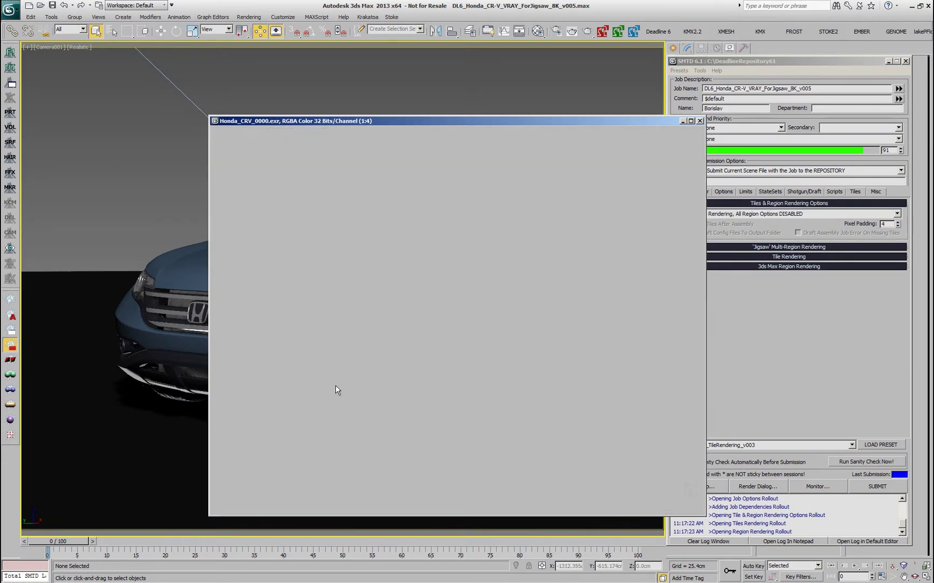
{"action": "scroll", "coordinate": [322, 348], "scroll_direction": "up", "scroll_amount": 1}
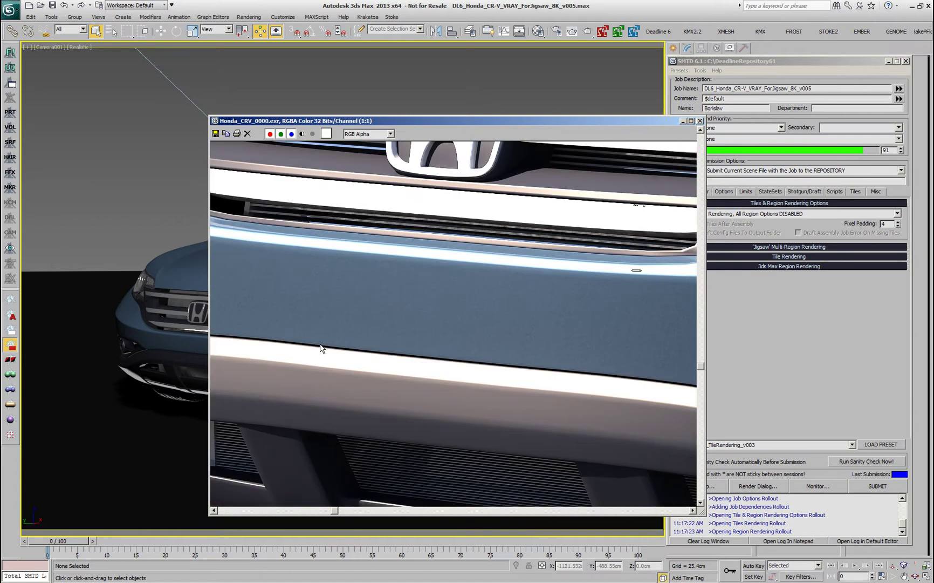
{"action": "middle_click_drag", "start_coordinate": [347, 338], "coordinate": [563, 192]}
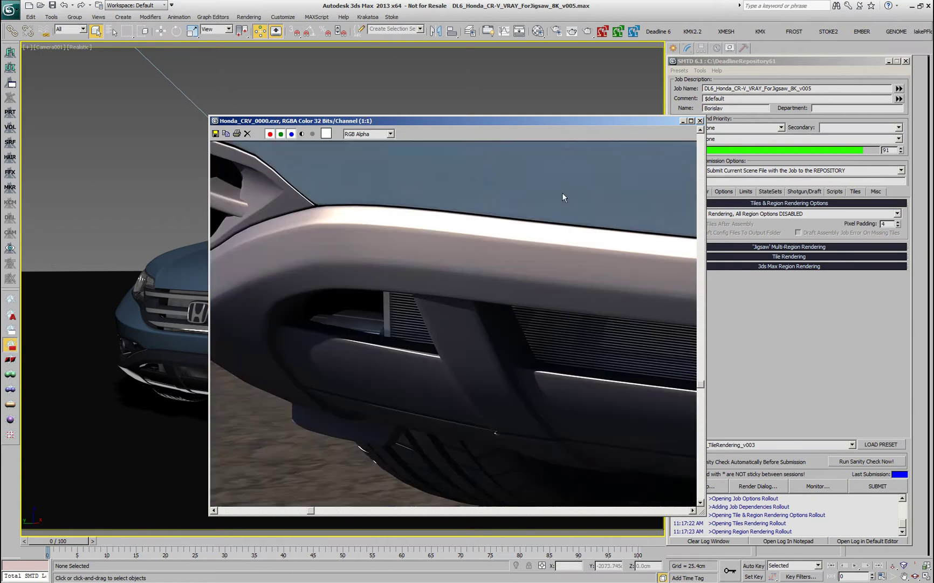
{"action": "scroll", "coordinate": [502, 335], "scroll_direction": "down", "scroll_amount": 3}
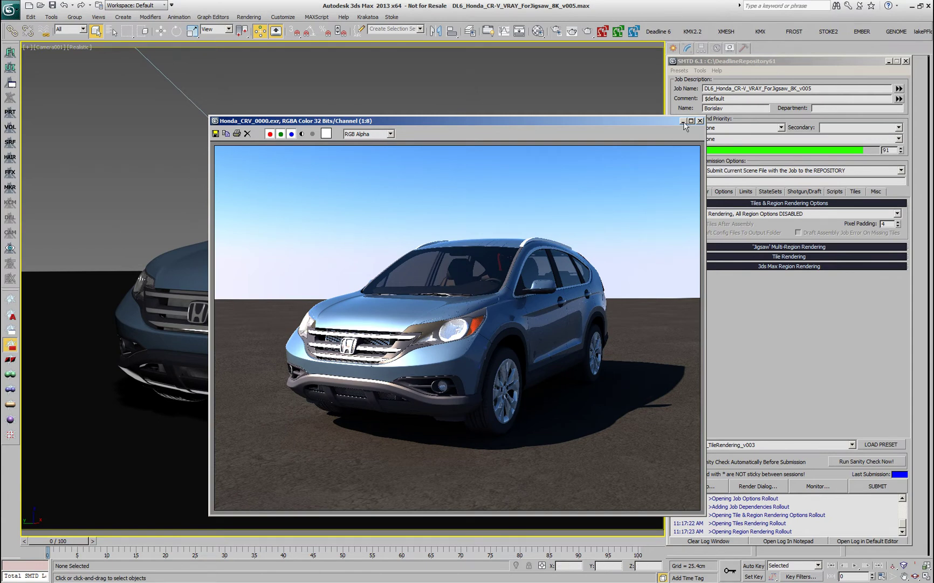
{"action": "left_click", "coordinate": [683, 121]}
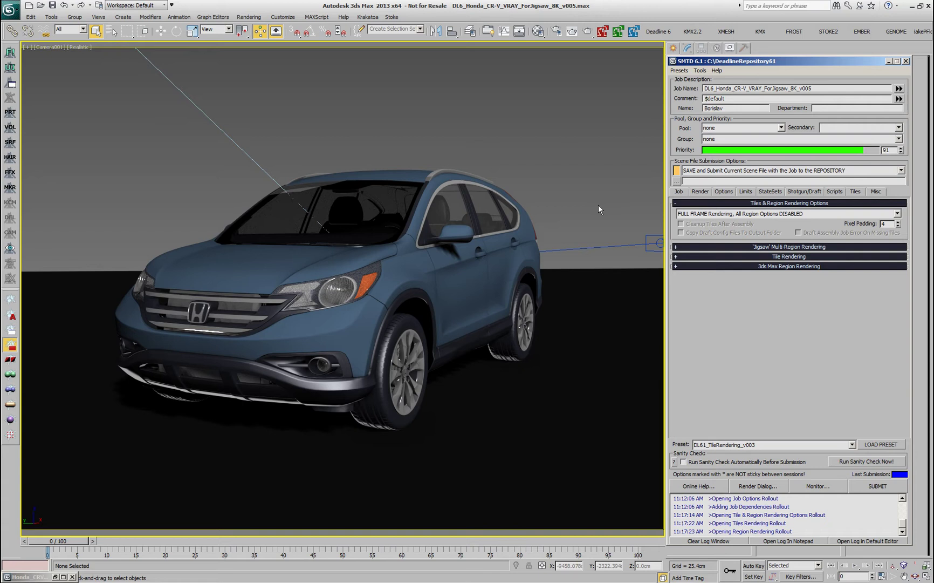
Set the Tiles mode to SINGLE FRAME, MULTI-REGION 'Jigsaw' and delete all existing regions
{"action": "left_click", "coordinate": [766, 215]}
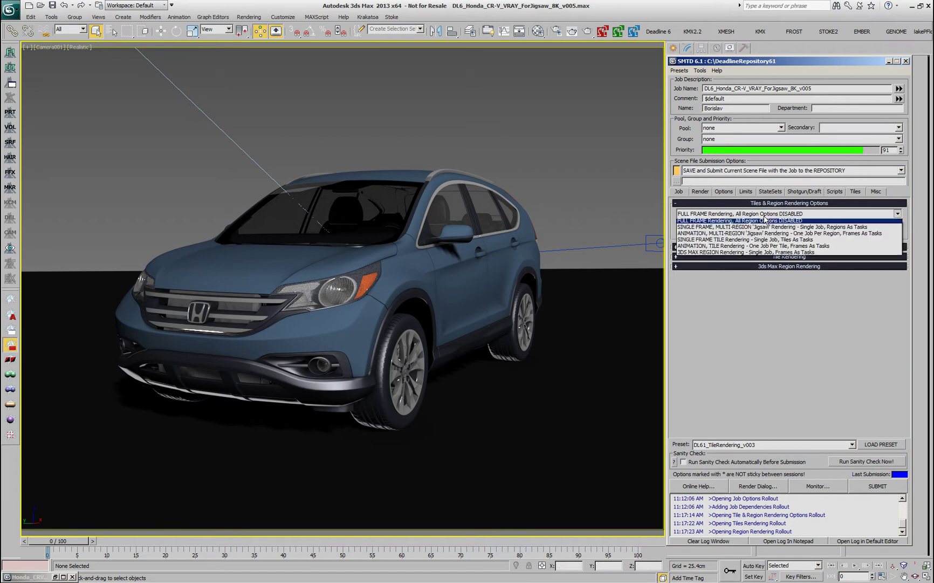
{"action": "left_click", "coordinate": [717, 229]}
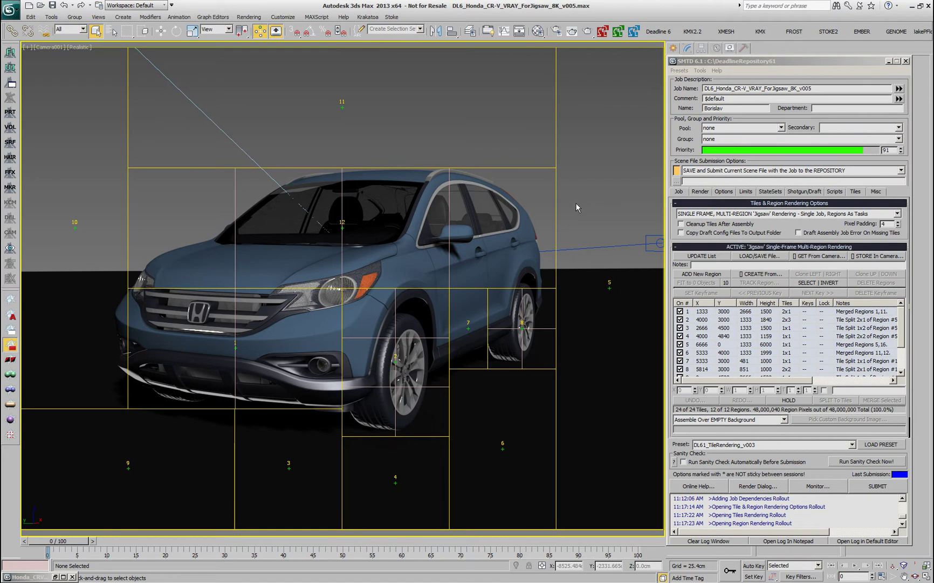
{"action": "left_click", "coordinate": [804, 282]}
{"action": "left_click", "coordinate": [876, 282]}
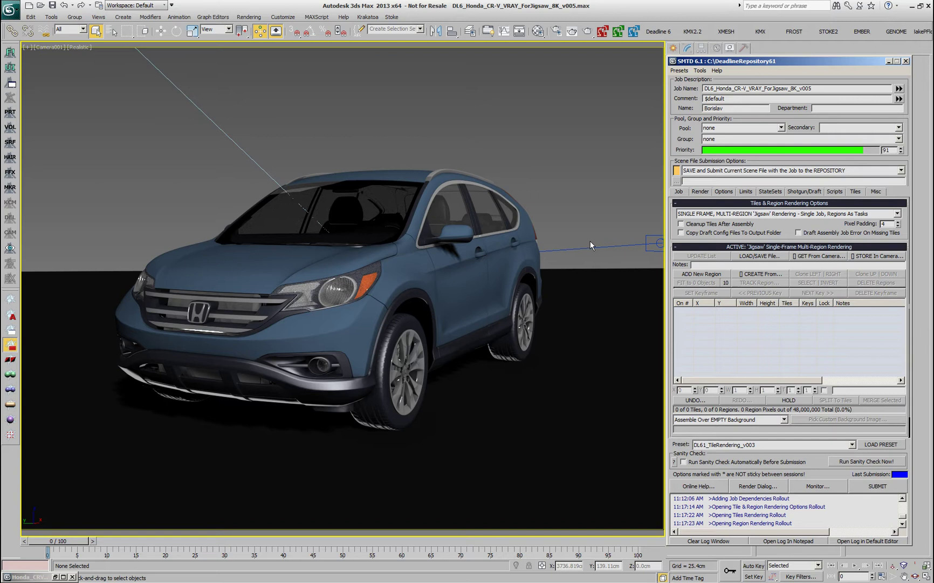
Briefly restore the rendered car frame buffer, then minimize it again
{"action": "left_click", "coordinate": [30, 577]}
{"action": "double_click", "coordinate": [32, 577]}
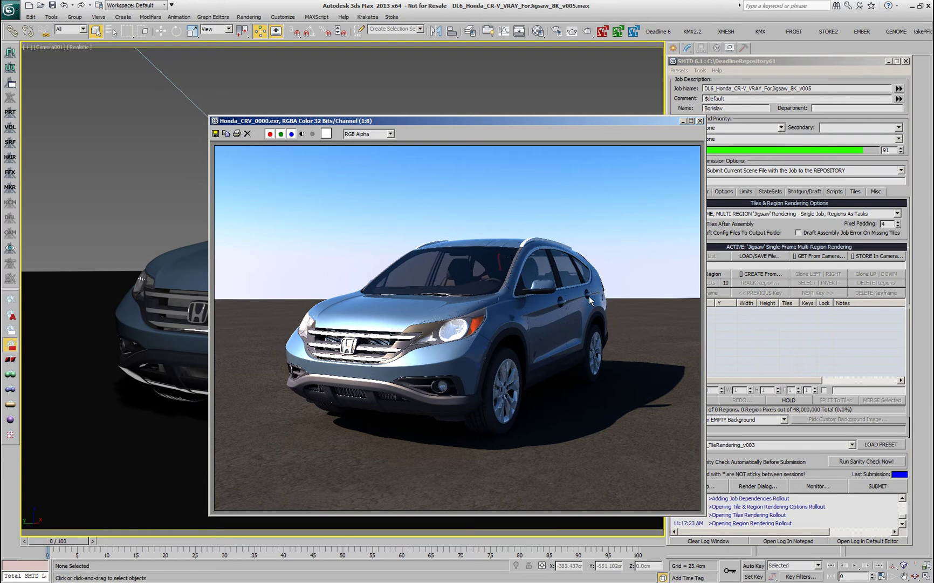
{"action": "left_click", "coordinate": [684, 122]}
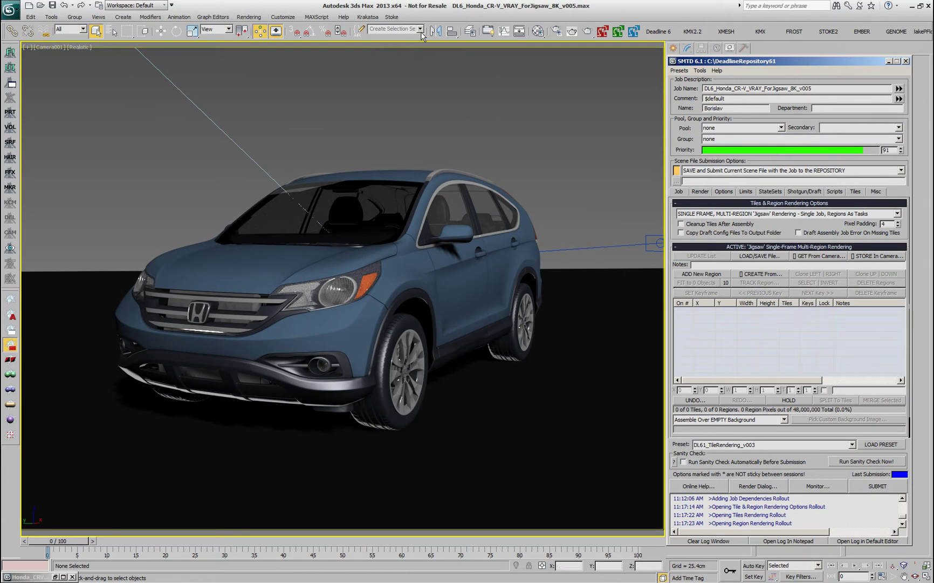
Select the LowerTrimElements set and assign it the 'black m' material in the Material Editor
{"action": "left_click", "coordinate": [399, 29]}
{"action": "left_click", "coordinate": [406, 42]}
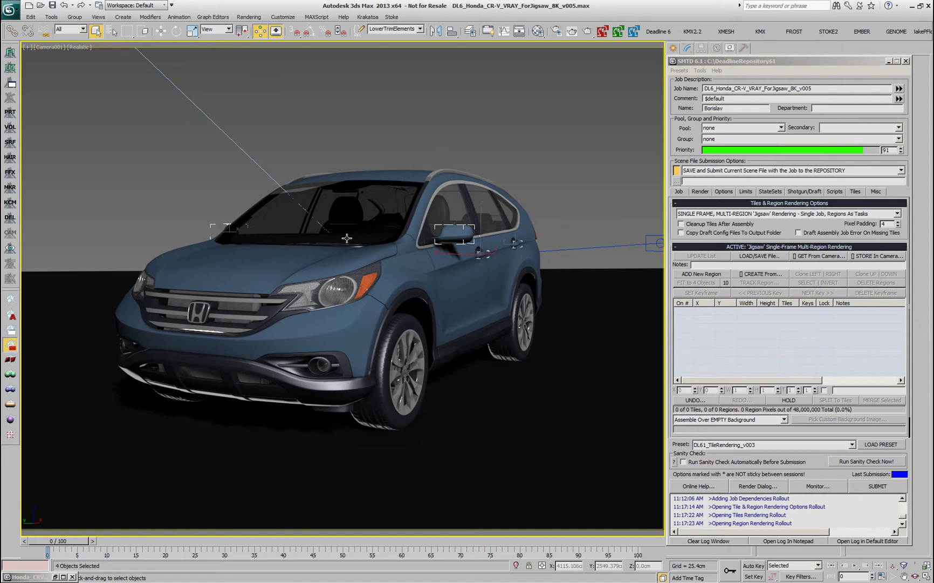
{"action": "left_click", "coordinate": [538, 31]}
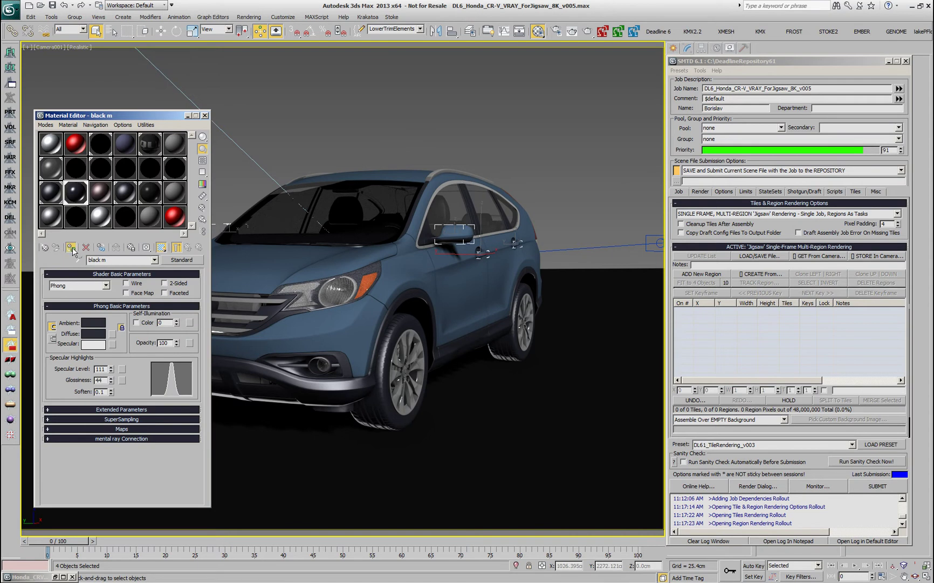
{"action": "left_click", "coordinate": [72, 247]}
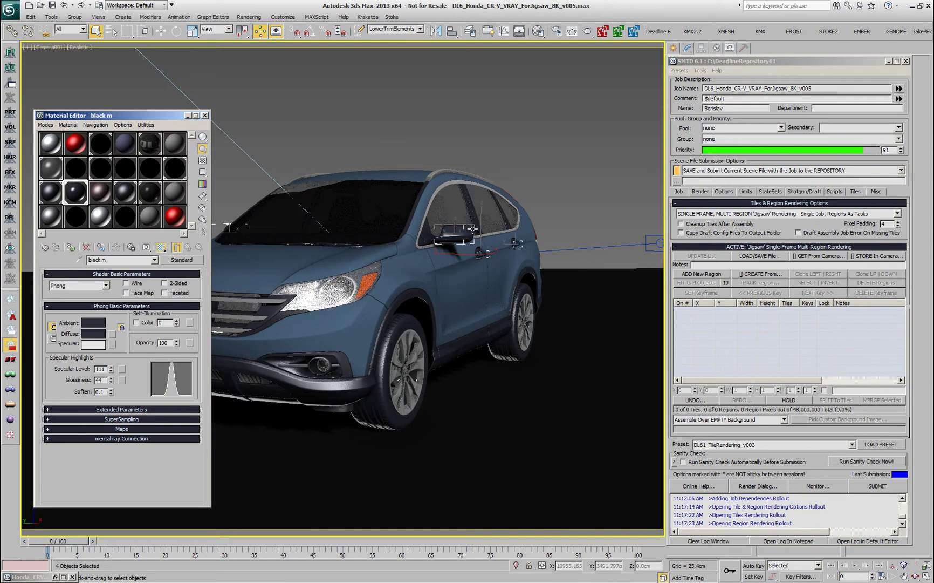
{"action": "key", "text": "m"}
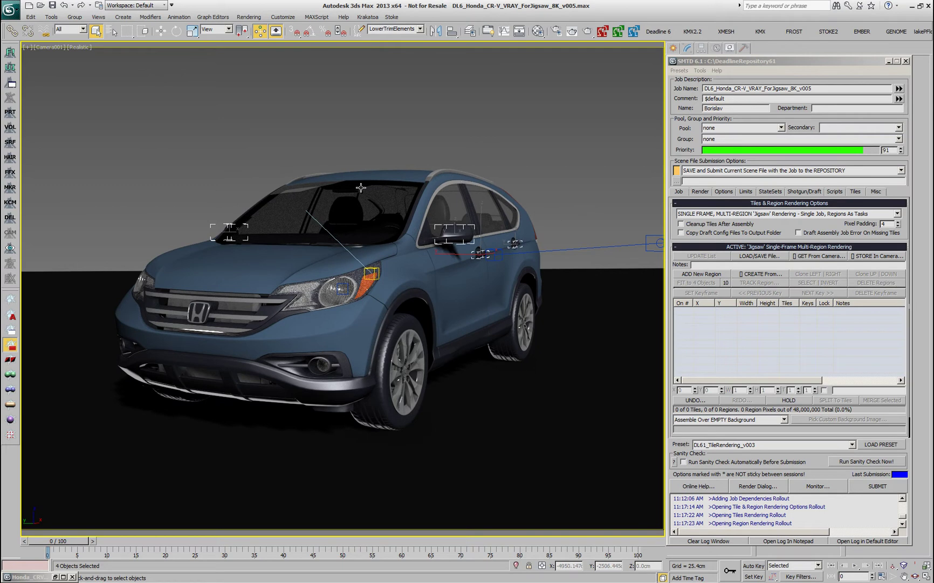
Create Jigsaw regions from the scene selection around the mirrors and door handles
{"action": "left_click", "coordinate": [761, 274]}
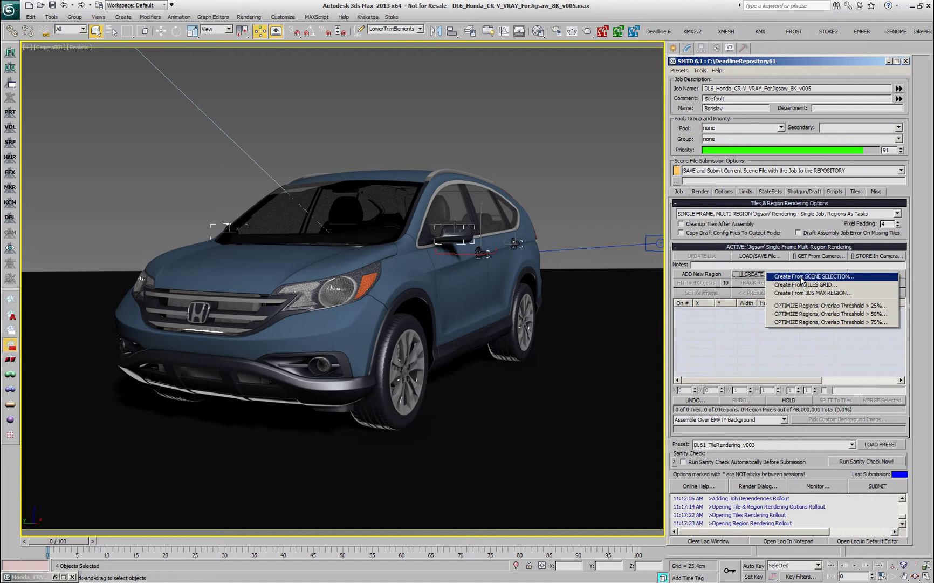
{"action": "left_click", "coordinate": [802, 278]}
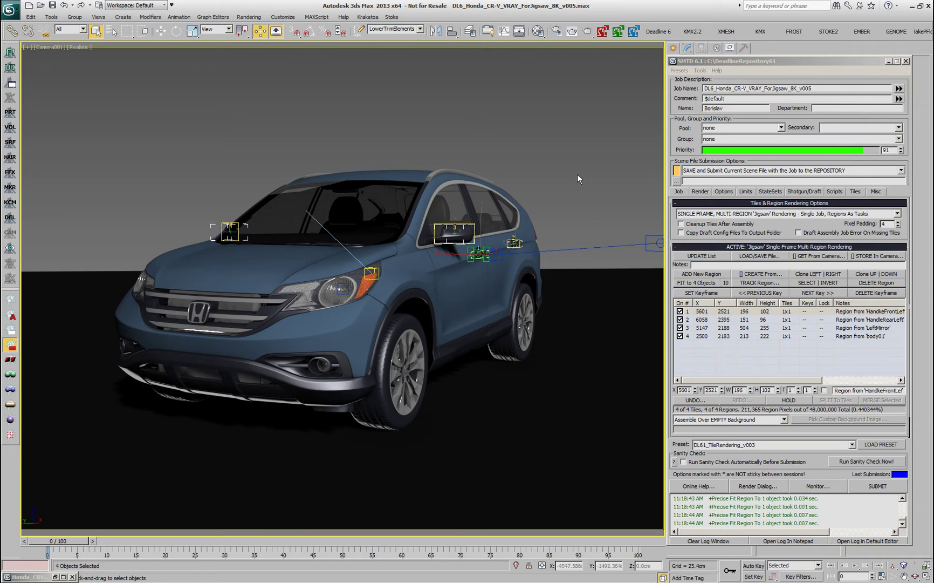
Keep the Honda_CRV .exr output path and set assembly to Compose Over PREVIOUS OUTPUT Image
{"action": "left_click", "coordinate": [556, 31]}
{"action": "key", "text": "F10"}
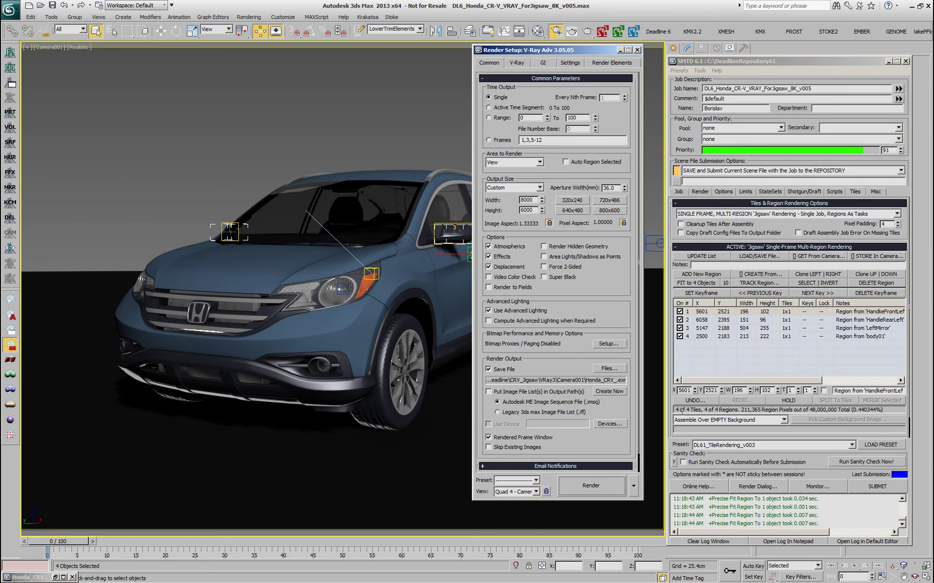
{"action": "left_click", "coordinate": [621, 371]}
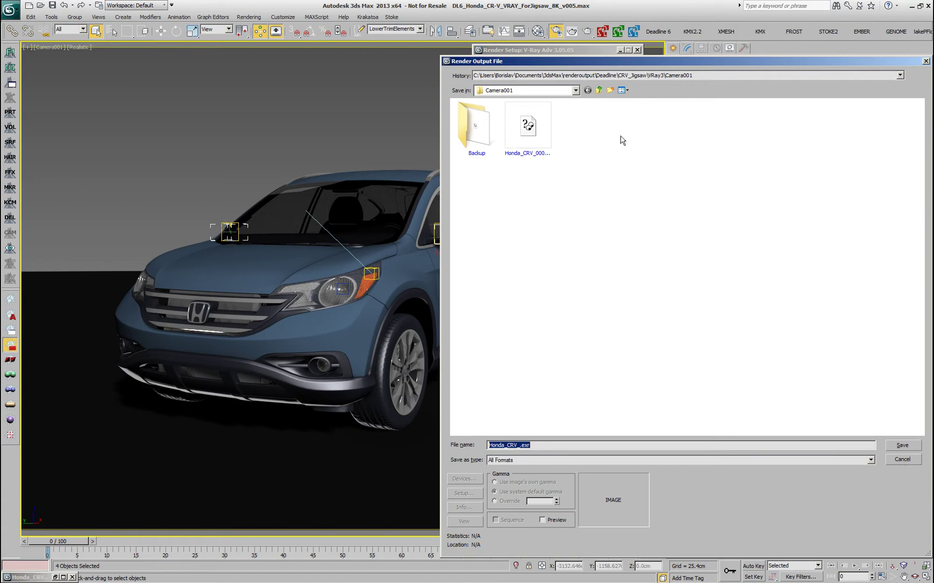
{"action": "left_click", "coordinate": [904, 459]}
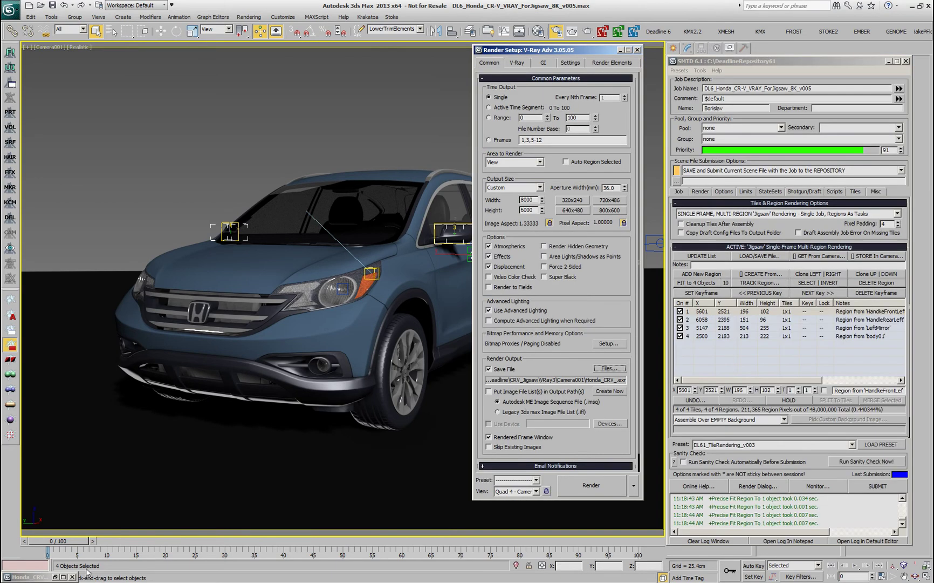
{"action": "left_click", "coordinate": [735, 421]}
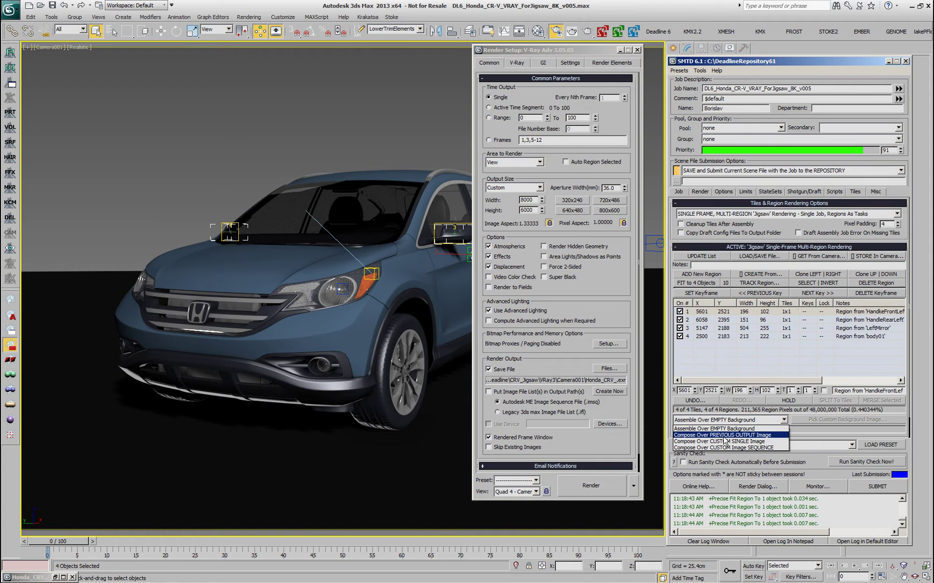
{"action": "left_click", "coordinate": [733, 434]}
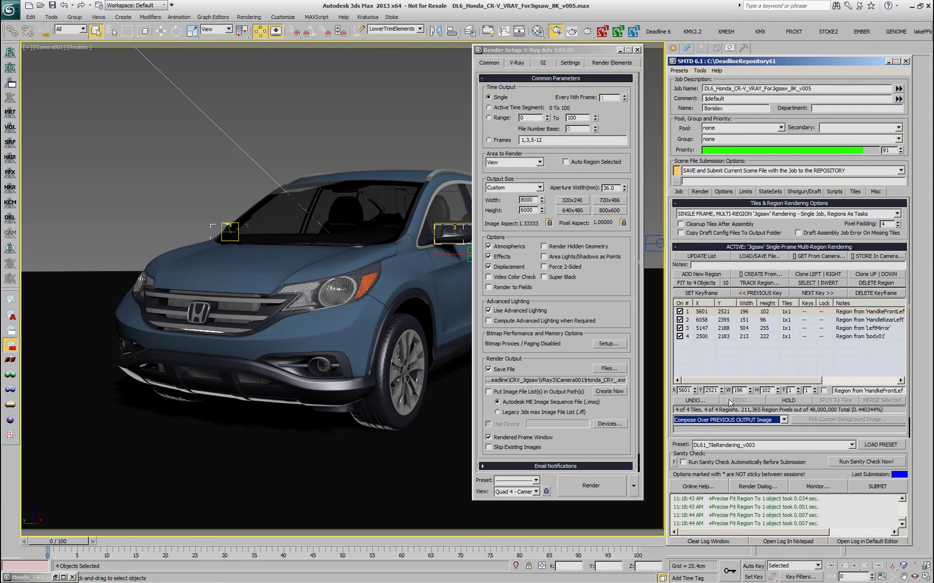
Submit the four-region Jigsaw job to Deadline, including the two external files
{"action": "left_click", "coordinate": [870, 484]}
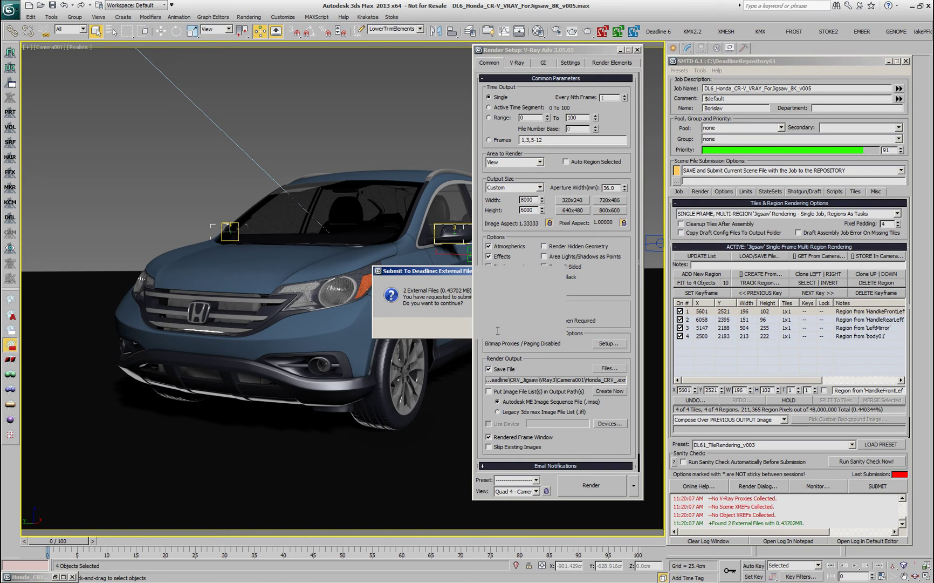
{"action": "left_click", "coordinate": [496, 329]}
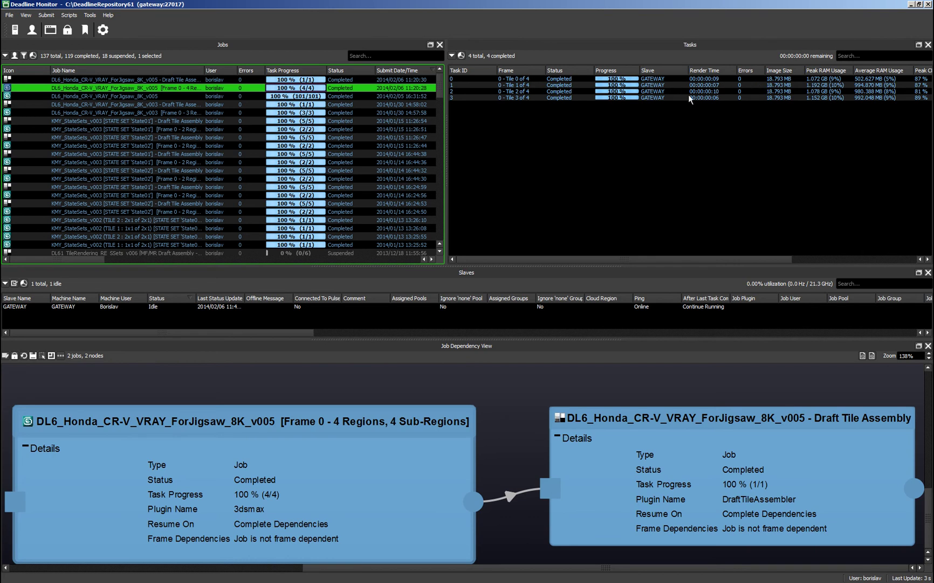
Select the Draft Tile Assembly job in Deadline Monitor to view its completed task
{"action": "left_click", "coordinate": [351, 81]}
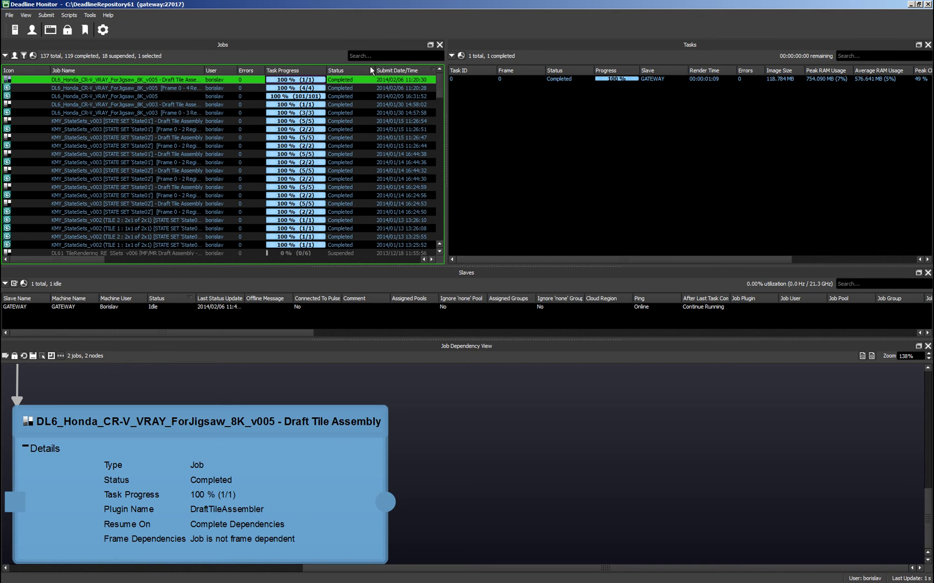
Return to 3ds Max and open Rendering > View Image File
{"action": "left_click", "coordinate": [911, 5]}
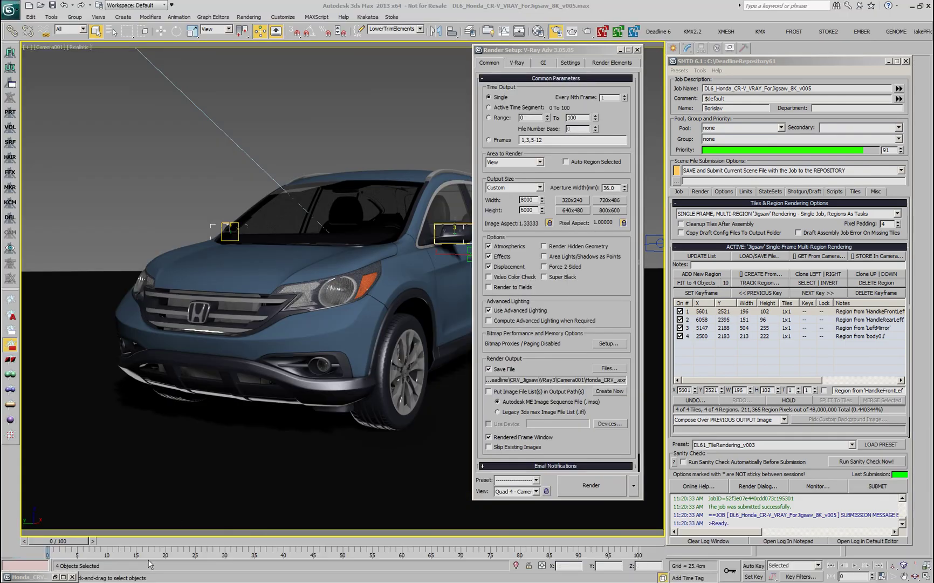
{"action": "left_click", "coordinate": [76, 579]}
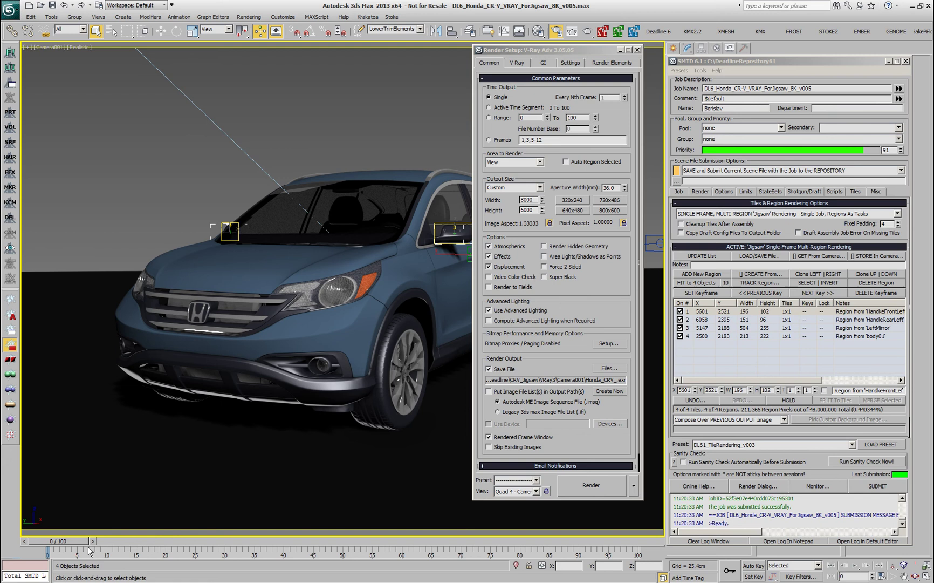
{"action": "left_click", "coordinate": [250, 17]}
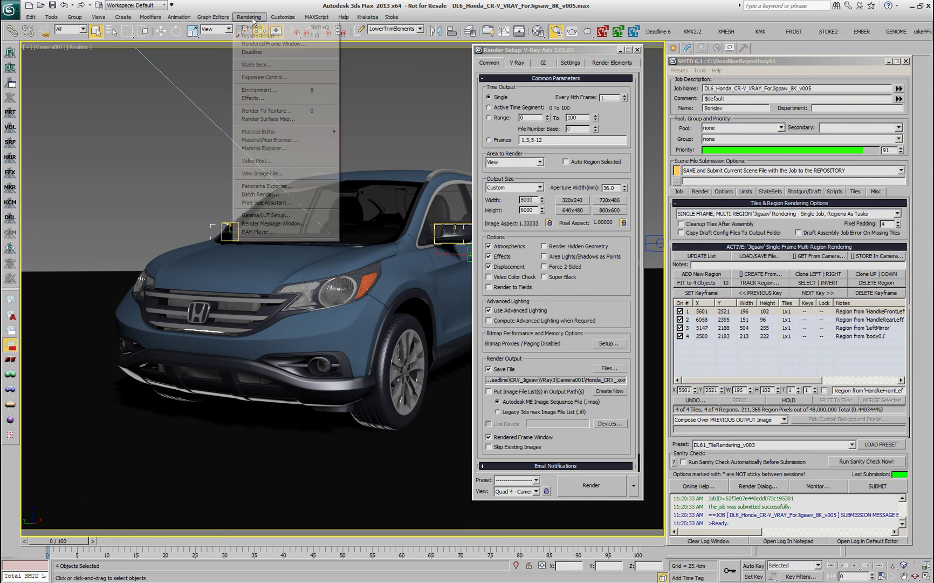
{"action": "left_click", "coordinate": [286, 173]}
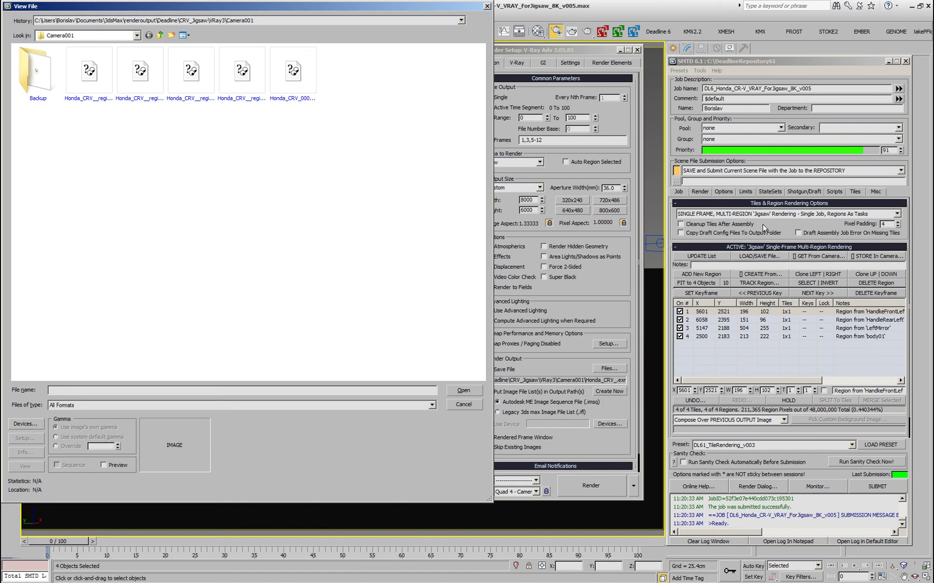
Preview the region EXRs with thumbnails, then select Honda_CRV_0000.exr
{"action": "left_click", "coordinate": [90, 76]}
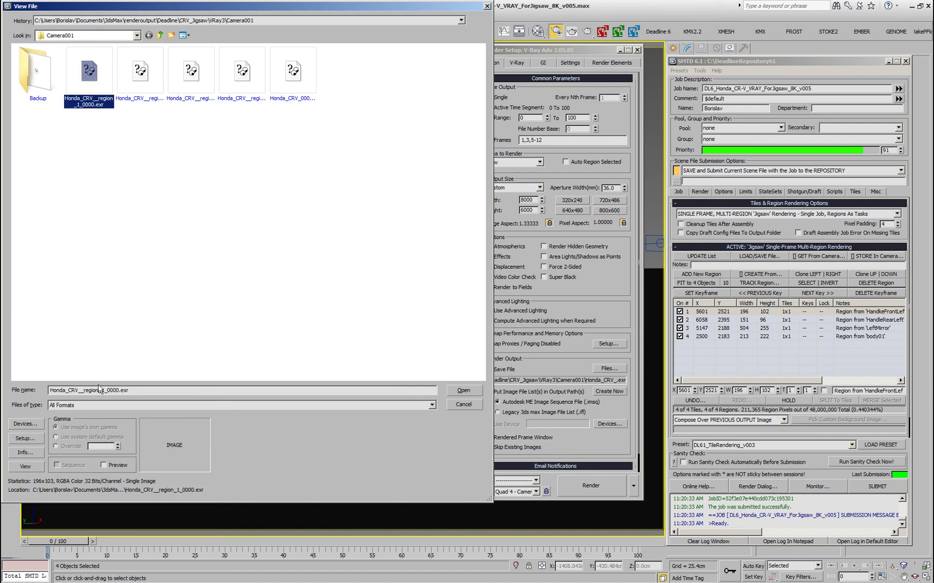
{"action": "left_click", "coordinate": [114, 464]}
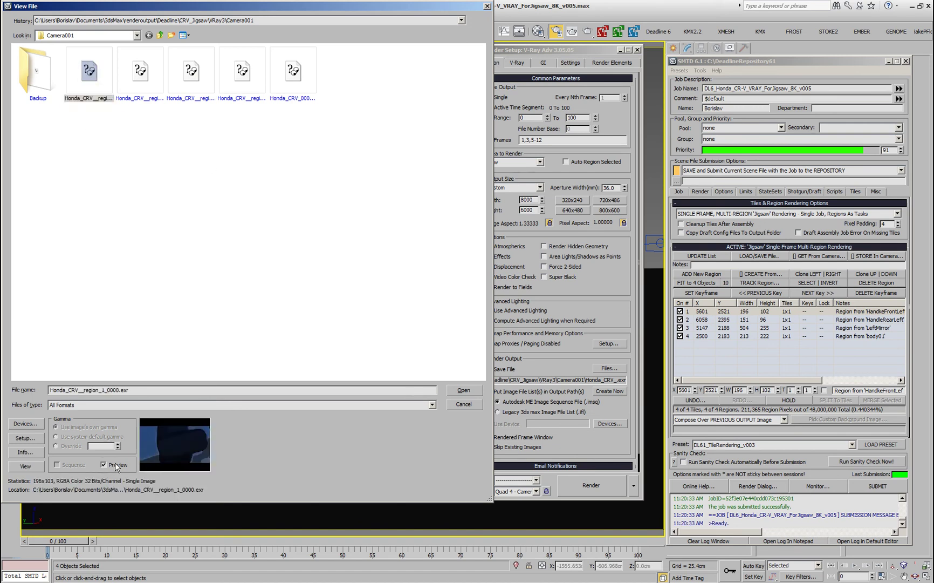
{"action": "left_click", "coordinate": [139, 76]}
{"action": "left_click", "coordinate": [193, 82]}
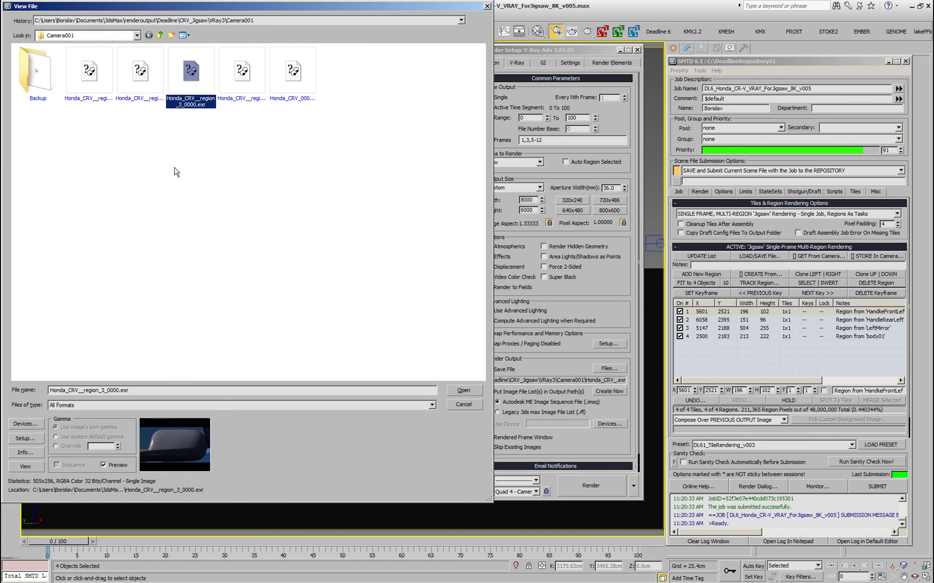
{"action": "left_click", "coordinate": [115, 463]}
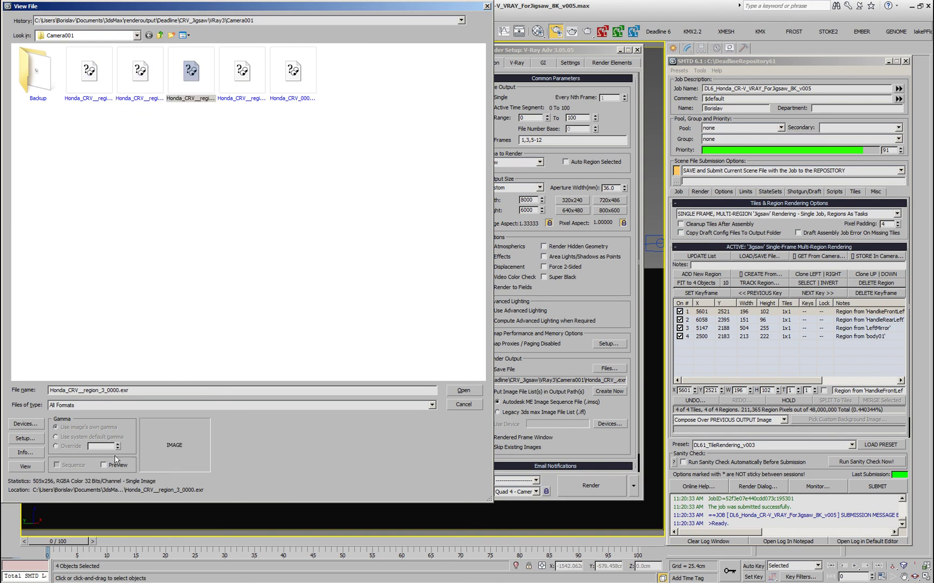
{"action": "left_click", "coordinate": [286, 76]}
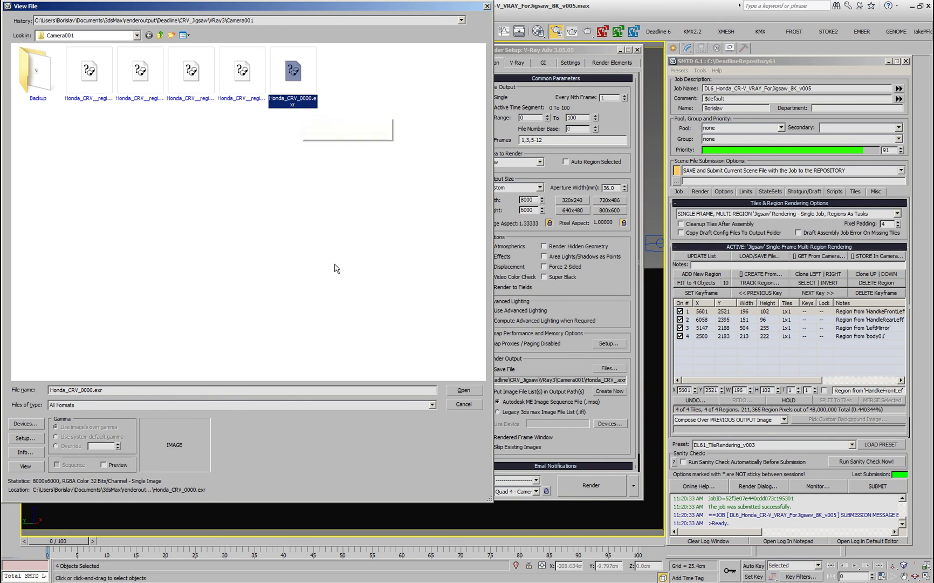
Open Honda_CRV_0000.exr with the default OpenEXR settings and move its frame window into view
{"action": "left_click", "coordinate": [462, 390]}
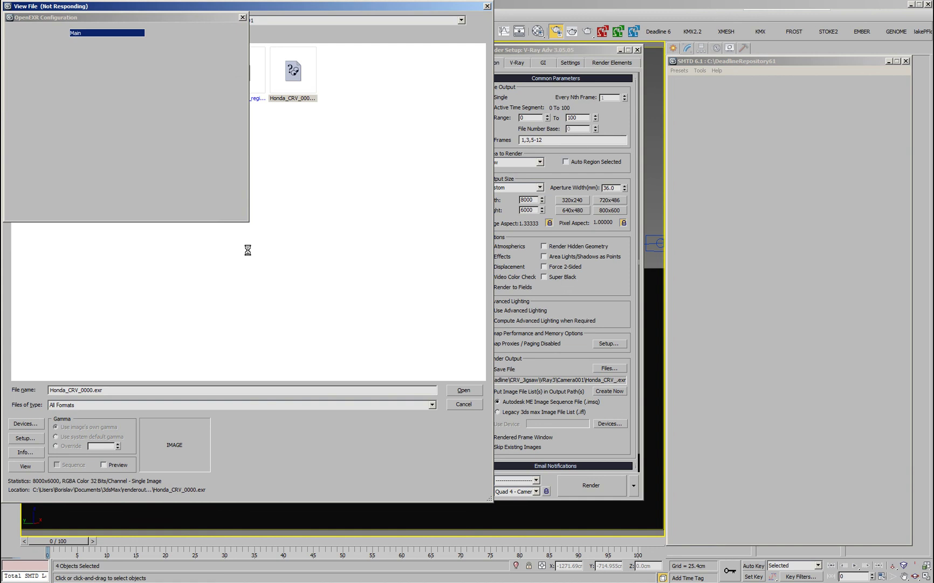
{"action": "left_click", "coordinate": [188, 205]}
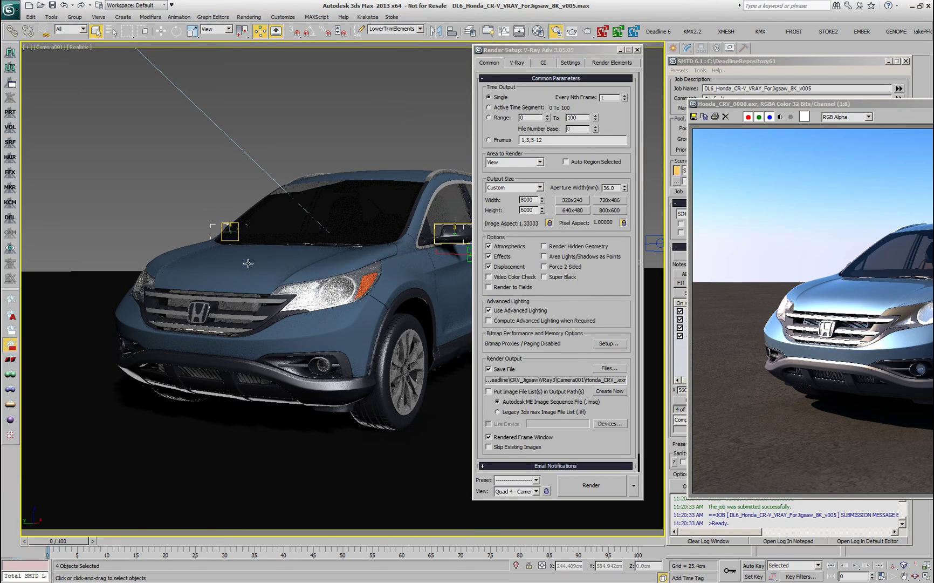
{"action": "left_click_drag", "start_coordinate": [782, 105], "coordinate": [224, 75]}
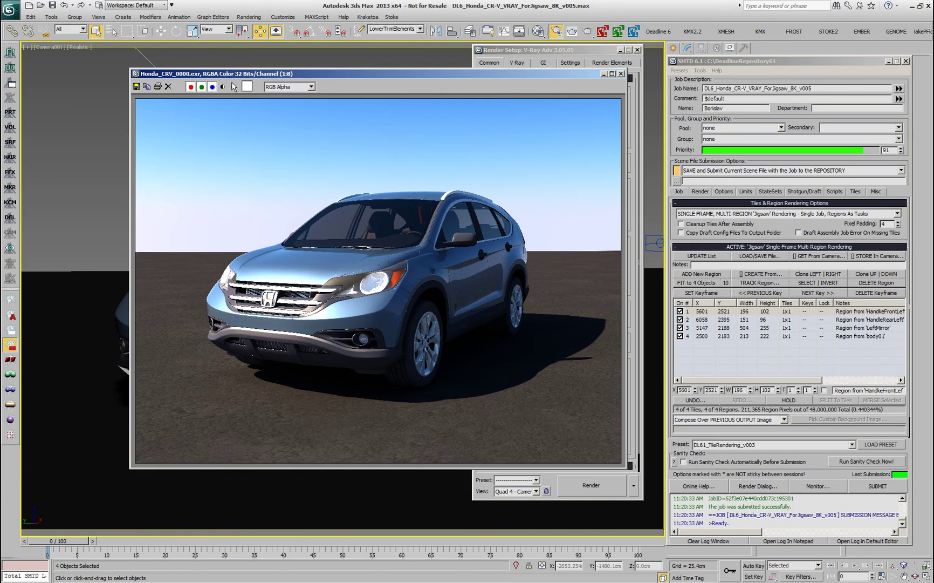